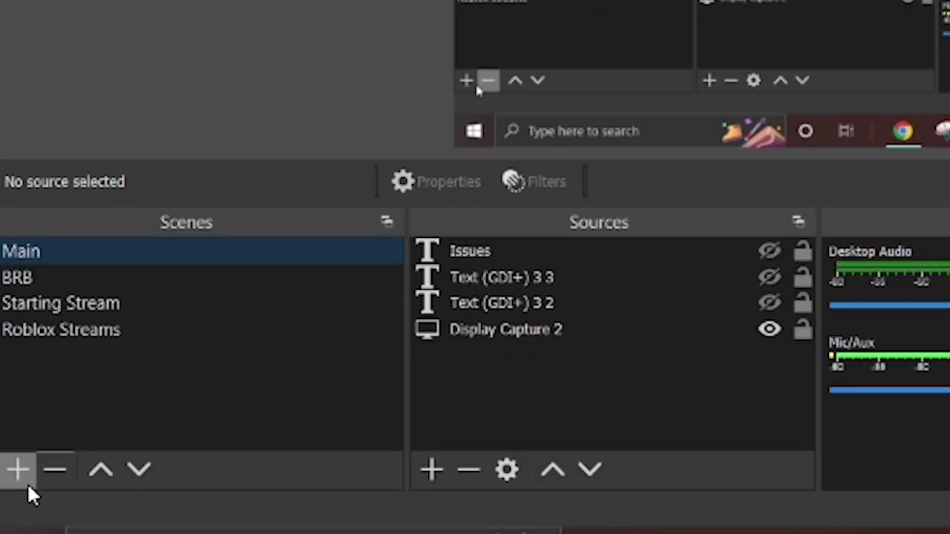
Step: Add a new scene named 'test scene'
{"action": "left_click", "coordinate": [13, 476]}
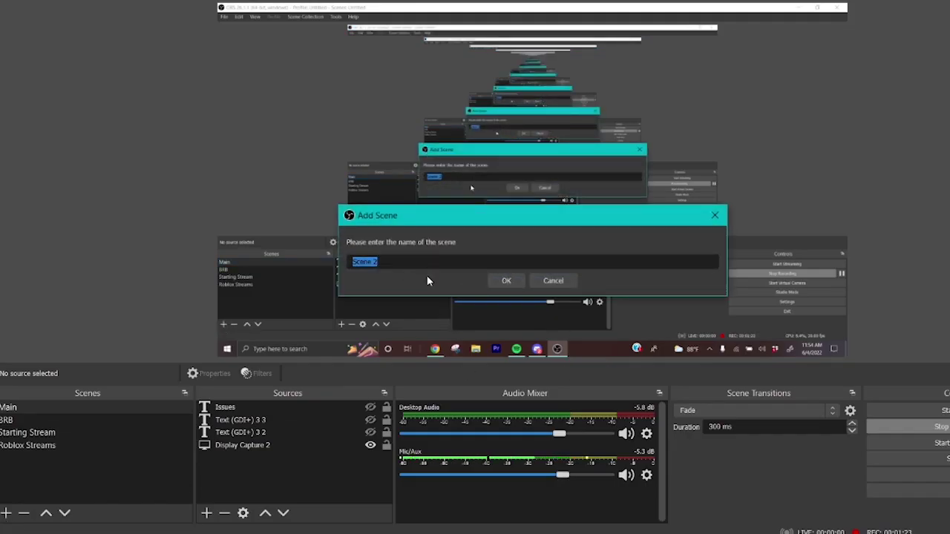
{"action": "type", "text": "test s"}
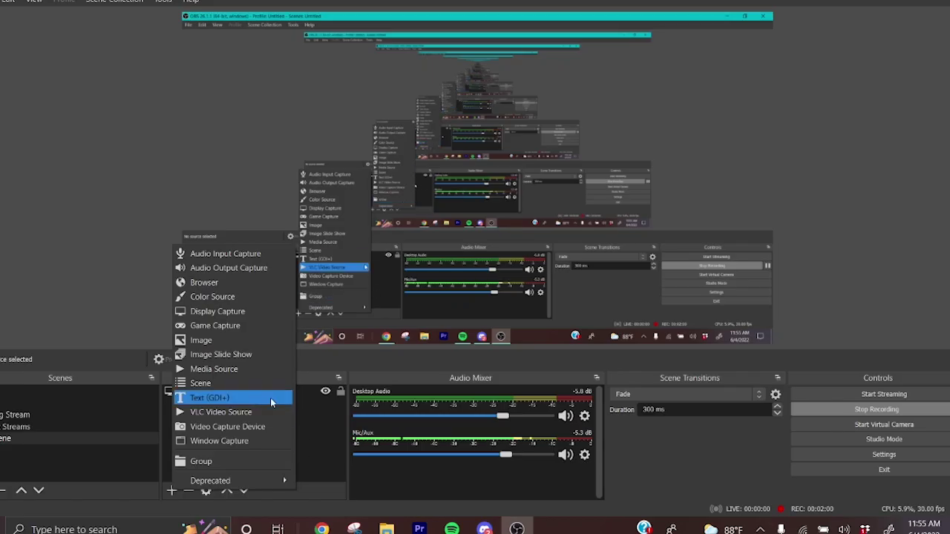
Step: Add a Text (GDI+) source reading 'Code: Turkey', fixing the typo
{"action": "left_click", "coordinate": [212, 333]}
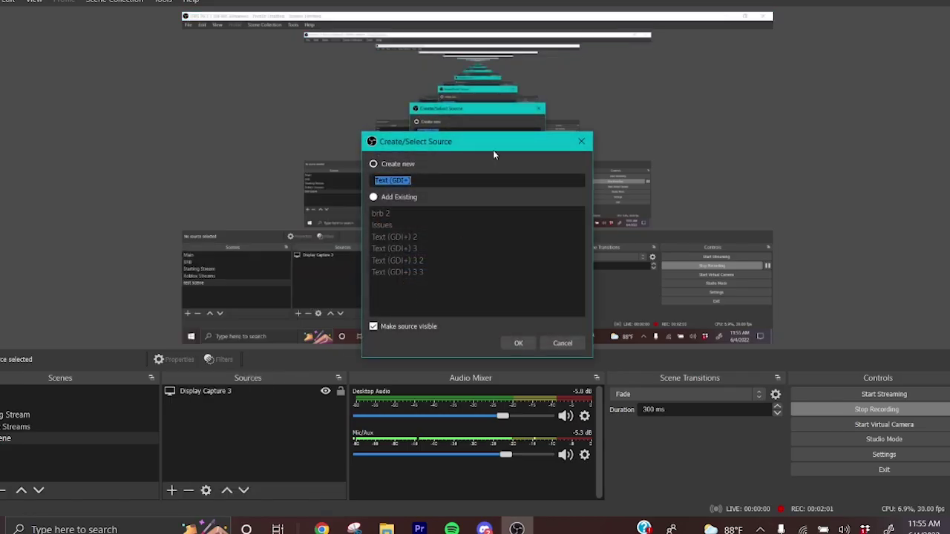
{"action": "left_click", "coordinate": [518, 342]}
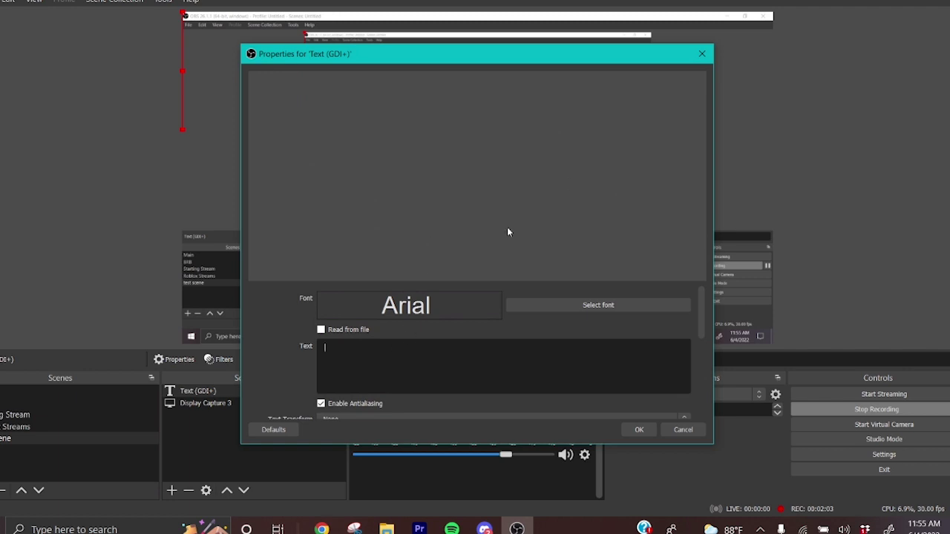
{"action": "type", "text": "Code"}
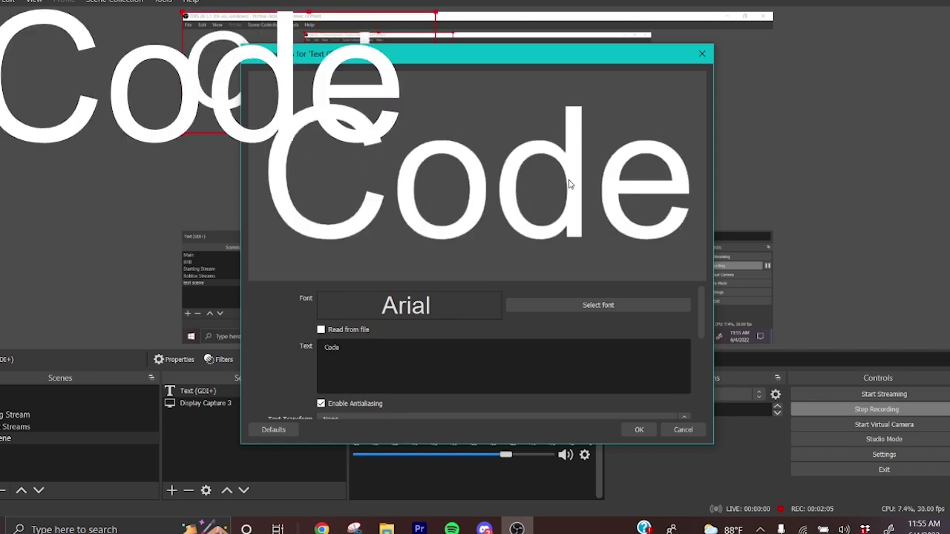
{"action": "type", "text": ": Turkwy"}
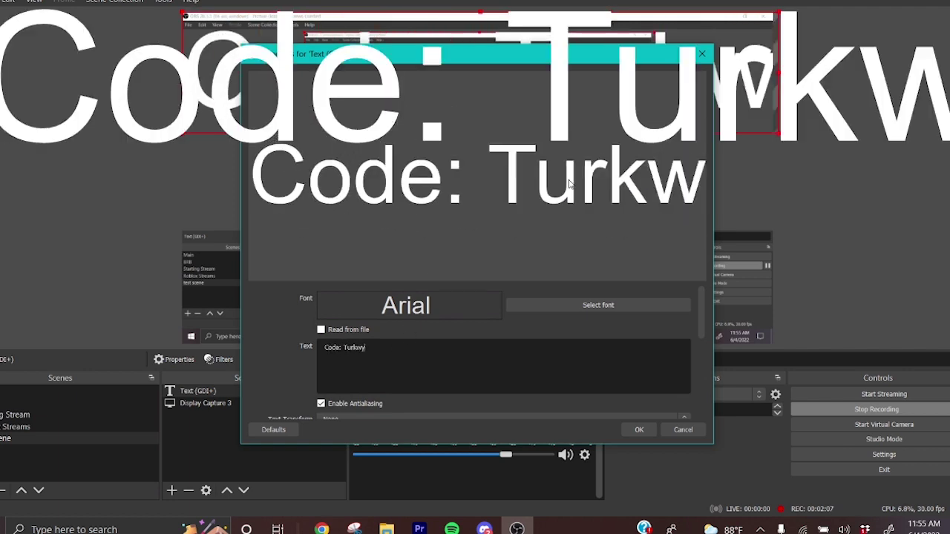
{"action": "key", "text": "BackSpace"}
{"action": "key", "text": "BackSpace"}
{"action": "type", "text": "ey"}
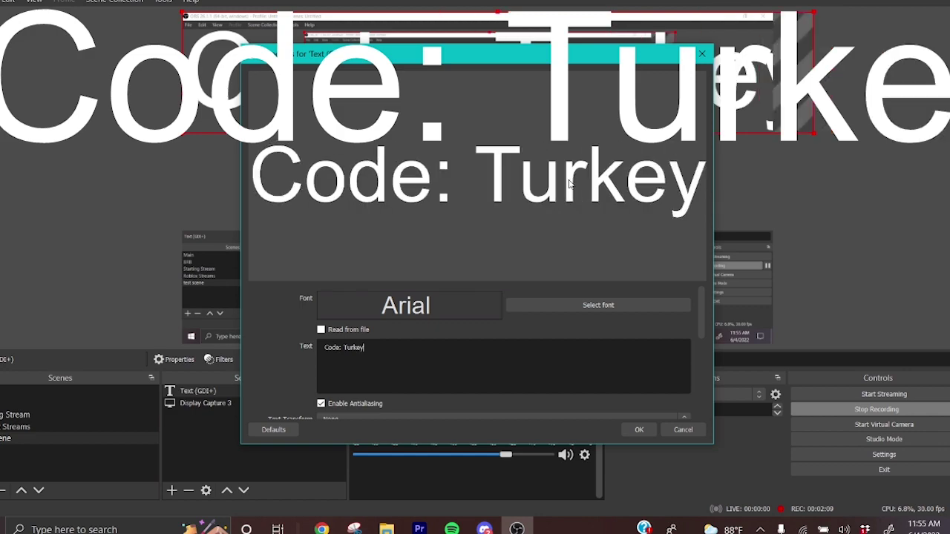
{"action": "left_click", "coordinate": [638, 431]}
{"action": "left_click_drag", "start_coordinate": [215, 123], "coordinate": [208, 455]}
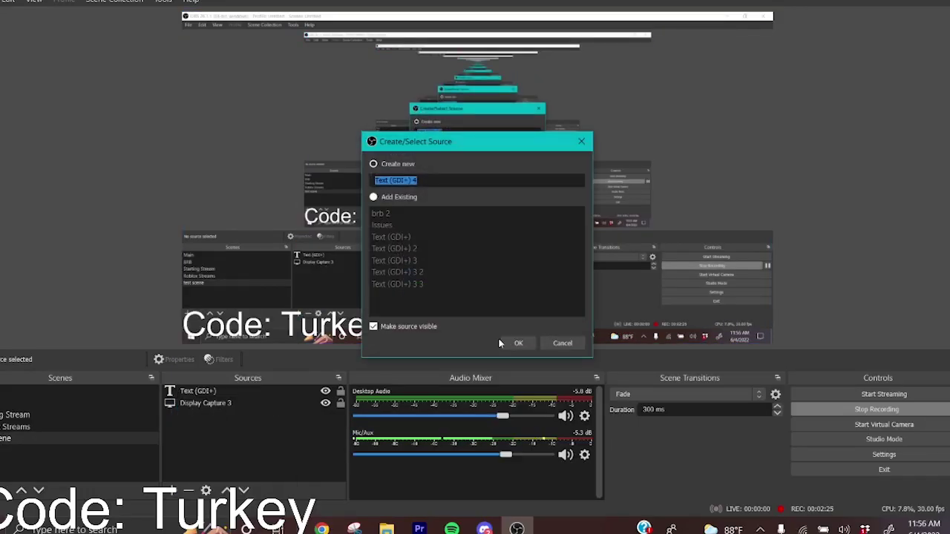
Step: Create Text (GDI+) 4 with the text 'Sub Goal: 900', correcting typos along the way
{"action": "left_click", "coordinate": [517, 352]}
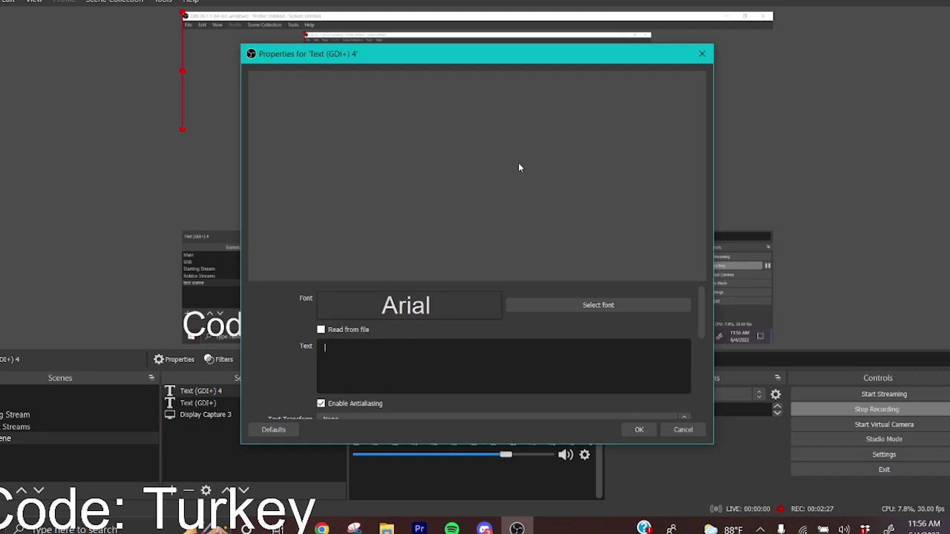
{"action": "type", "text": "Subg"}
{"action": "key", "text": "BackSpace"}
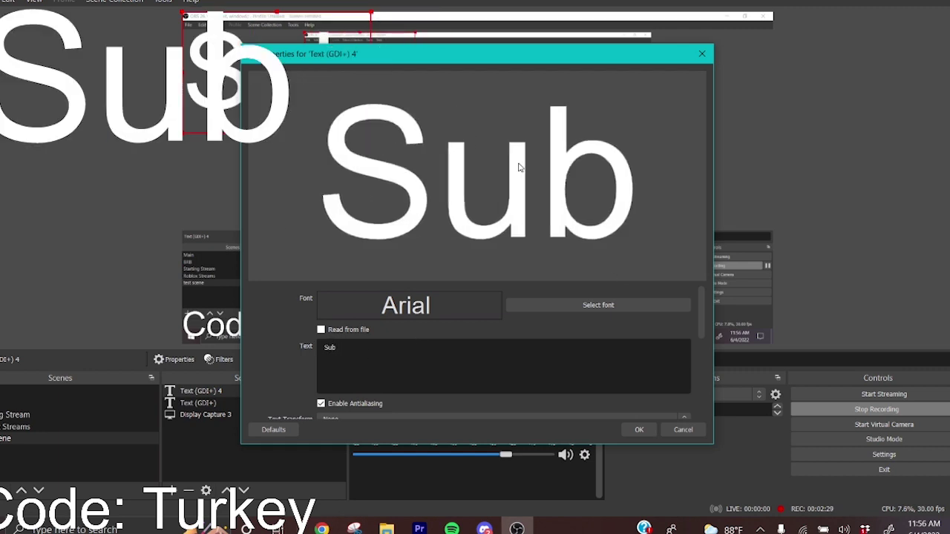
{"action": "type", "text": "Goeal"}
{"action": "key", "text": "BackSpace"}
{"action": "key", "text": "BackSpace"}
{"action": "key", "text": "BackSpace"}
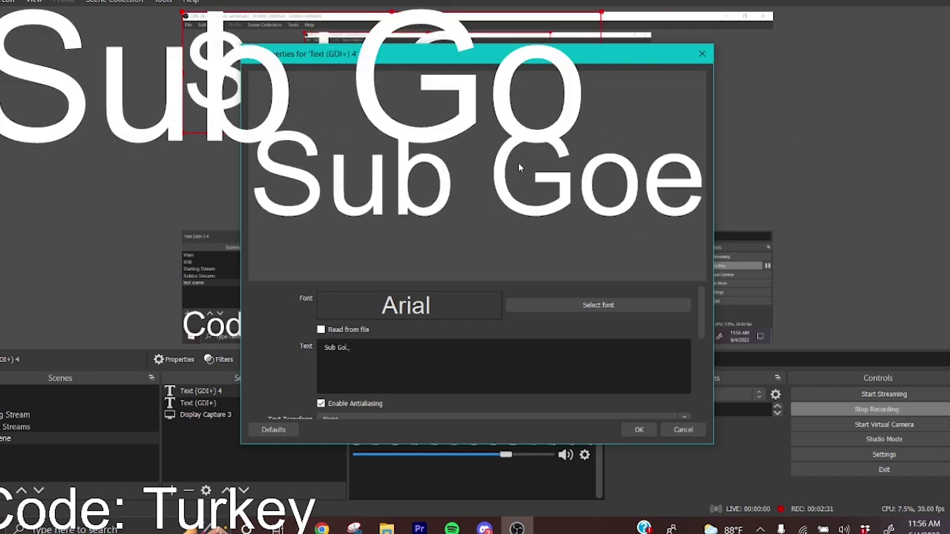
{"action": "type", "text": "a;l"}
{"action": "key", "text": "BackSpace"}
{"action": "key", "text": "BackSpace"}
{"action": "type", "text": ";"}
{"action": "key", "text": "BackSpace"}
{"action": "type", "text": "l"}
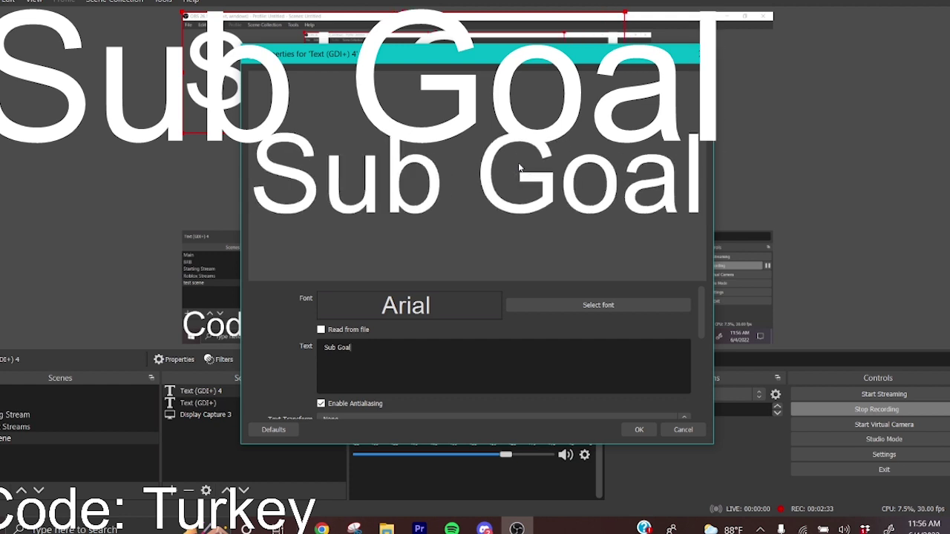
{"action": "type", "text": ": "}
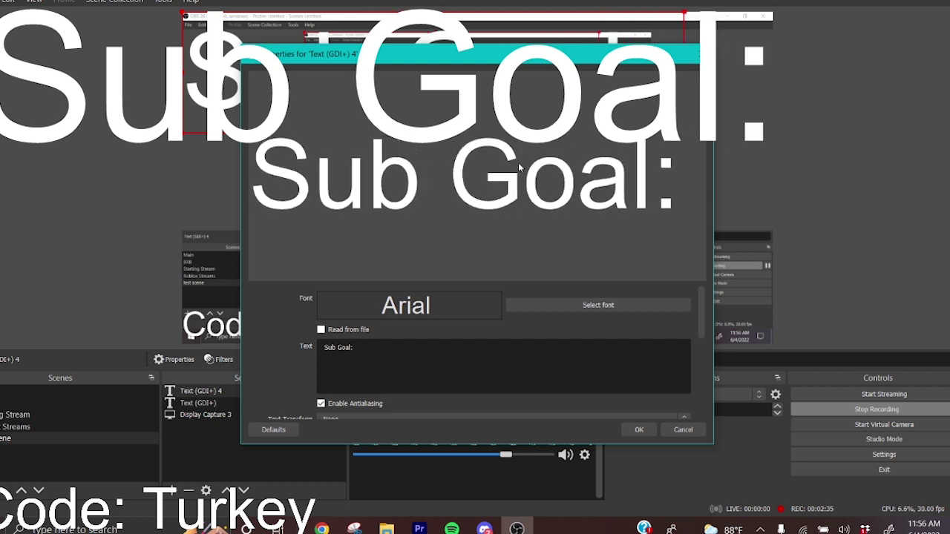
{"action": "type", "text": "900"}
{"action": "left_click", "coordinate": [638, 430]}
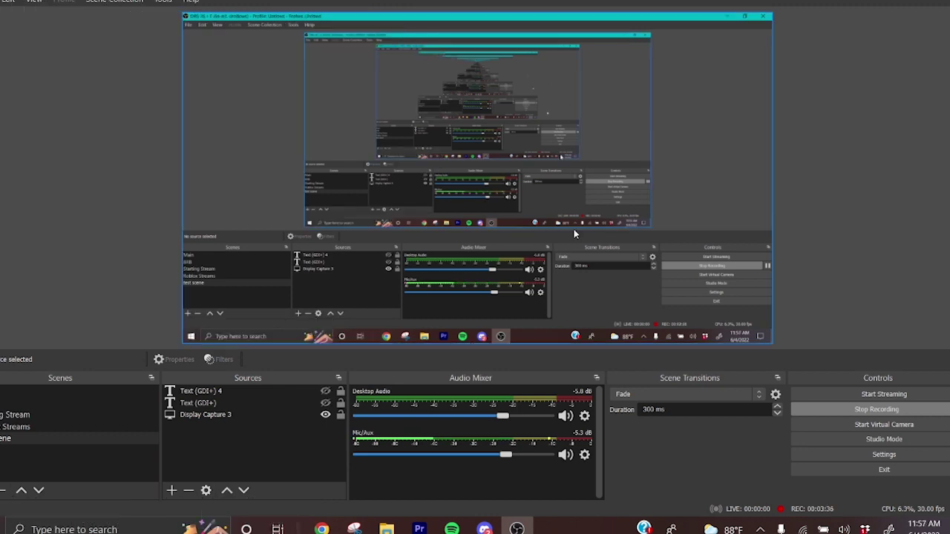
Step: Search 'meta quest casting' in Chrome and open the oculus.com casting page
{"action": "left_click", "coordinate": [321, 529]}
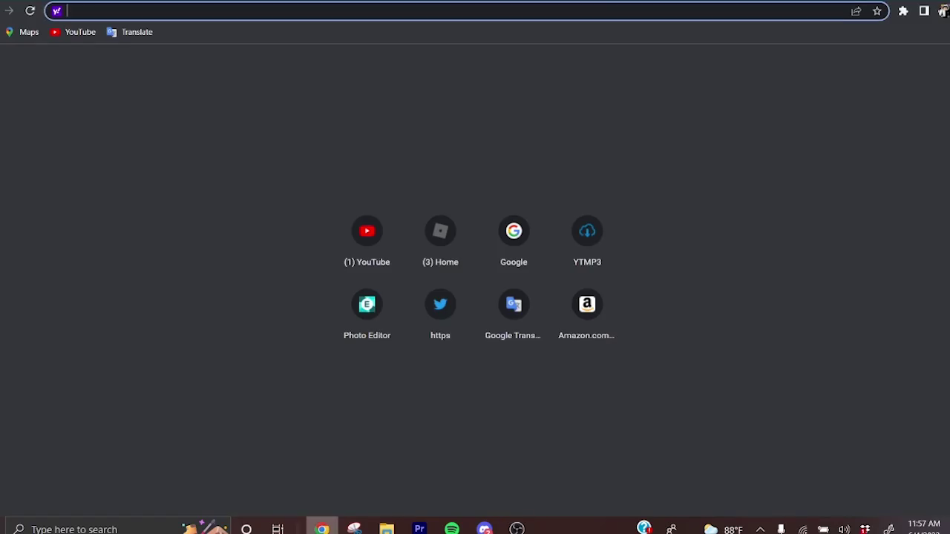
{"action": "type", "text": "met"}
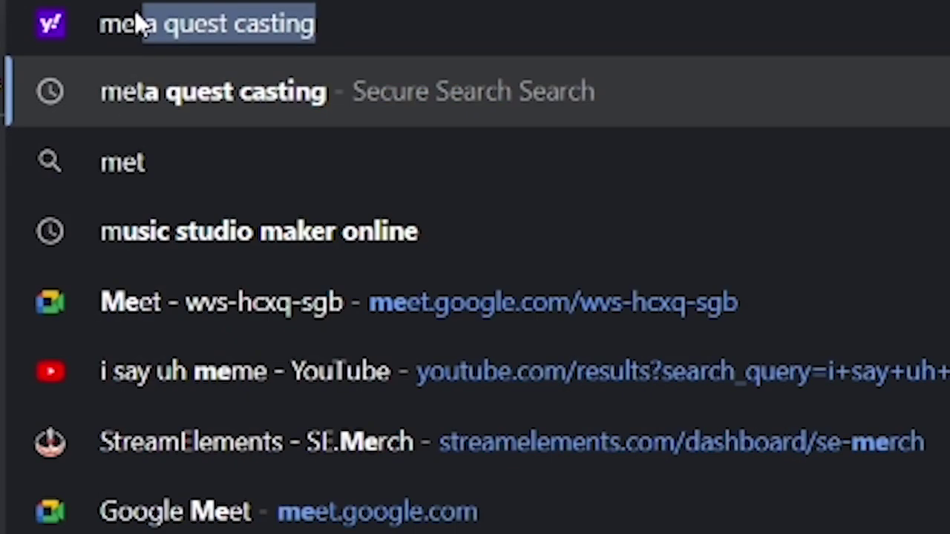
{"action": "type", "text": "a quest casting"}
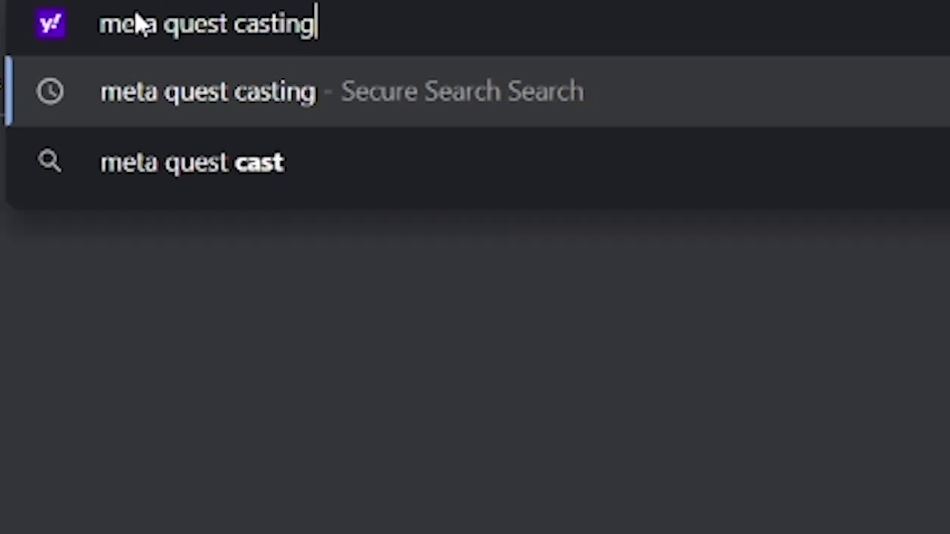
{"action": "key", "text": "Return"}
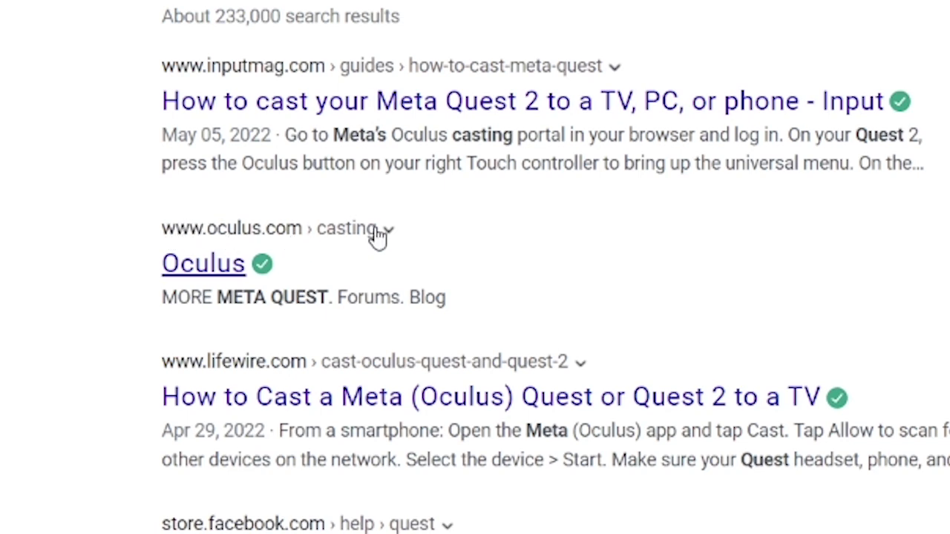
{"action": "left_click", "coordinate": [186, 267]}
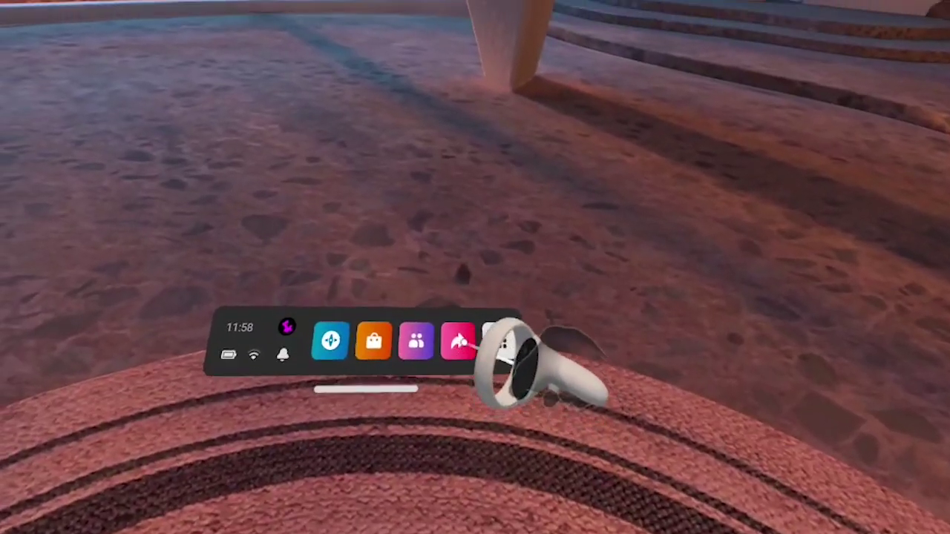
Step: Cast the headset view to the Computer through Sharing > Cast
{"action": "left_click", "coordinate": [459, 341]}
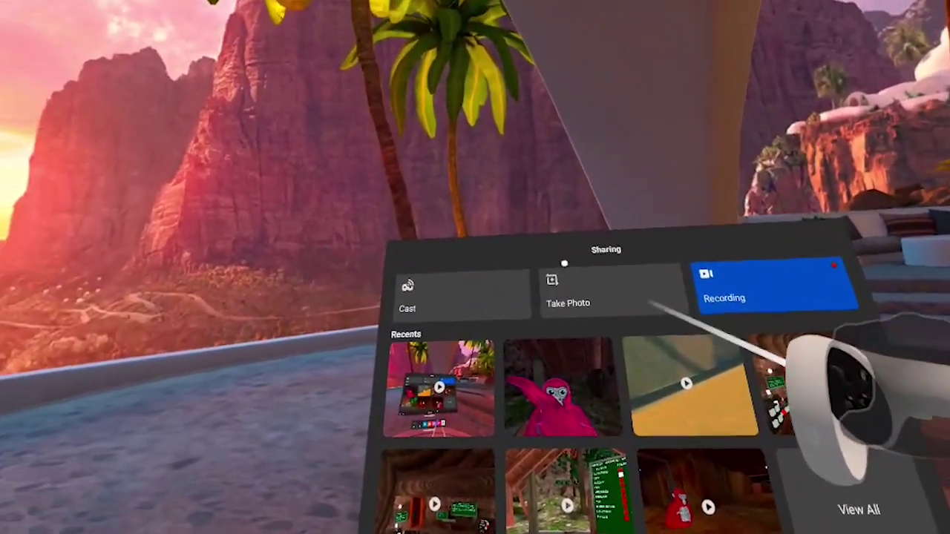
{"action": "left_click", "coordinate": [460, 293]}
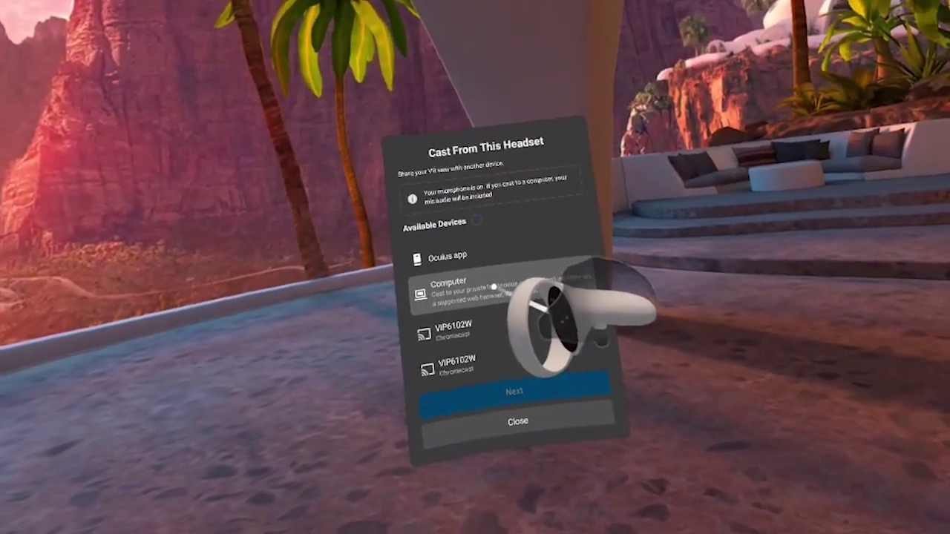
{"action": "left_click", "coordinate": [490, 269]}
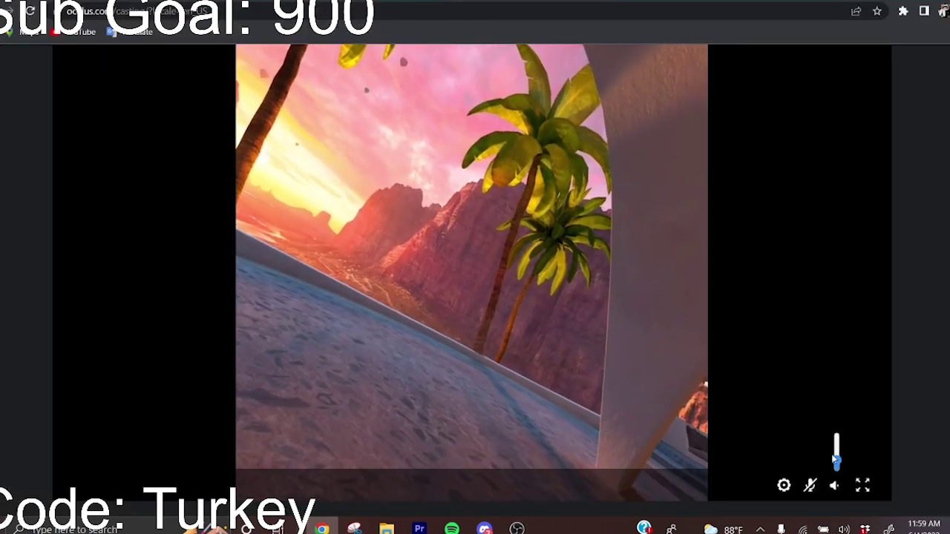
Step: Unmute the cast audio, keep the headset mic muted, and show the cast full screen
{"action": "left_click", "coordinate": [837, 485]}
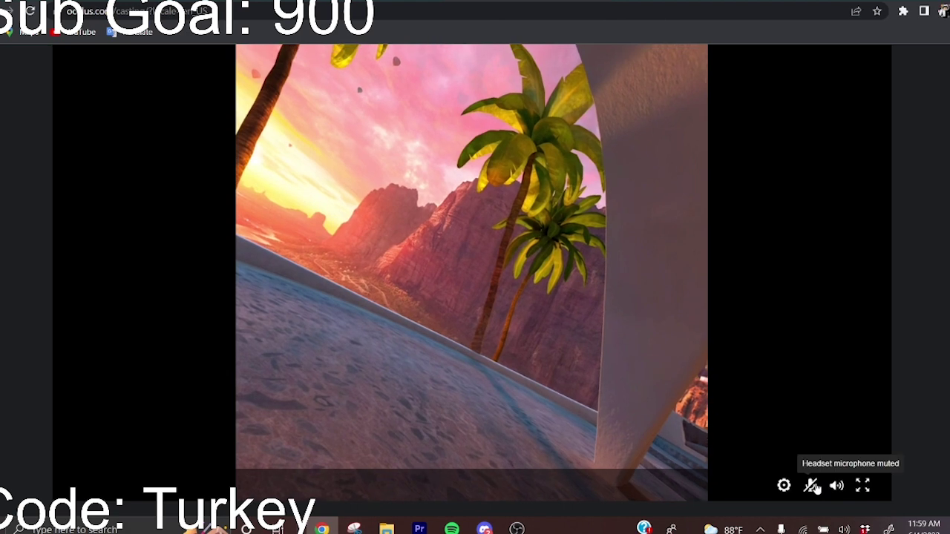
{"action": "left_click", "coordinate": [811, 486]}
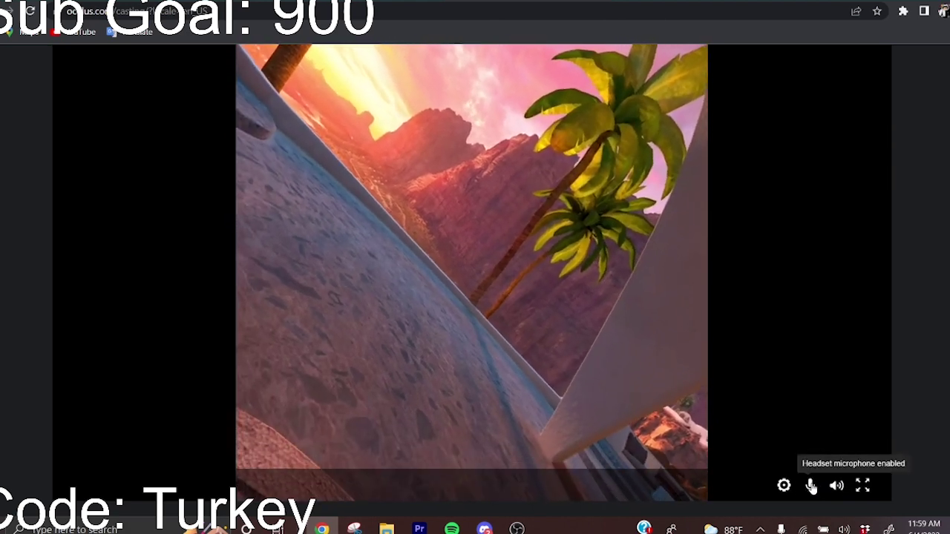
{"action": "left_click", "coordinate": [810, 486]}
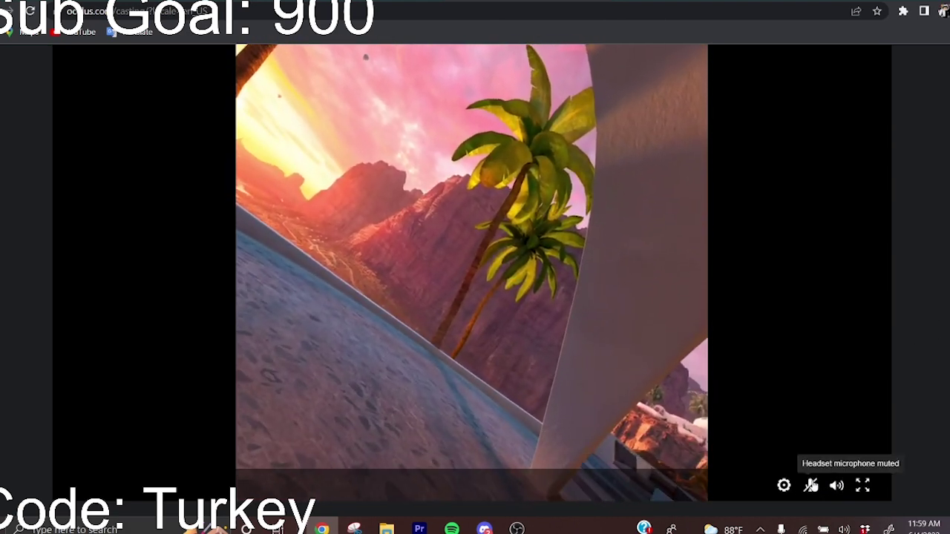
{"action": "mouse_move", "coordinate": [836, 487]}
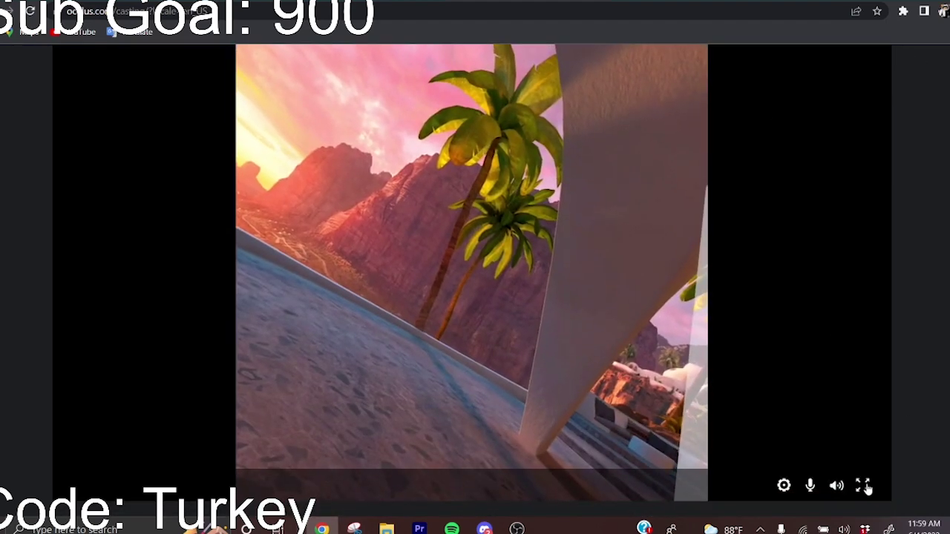
{"action": "left_click", "coordinate": [862, 486]}
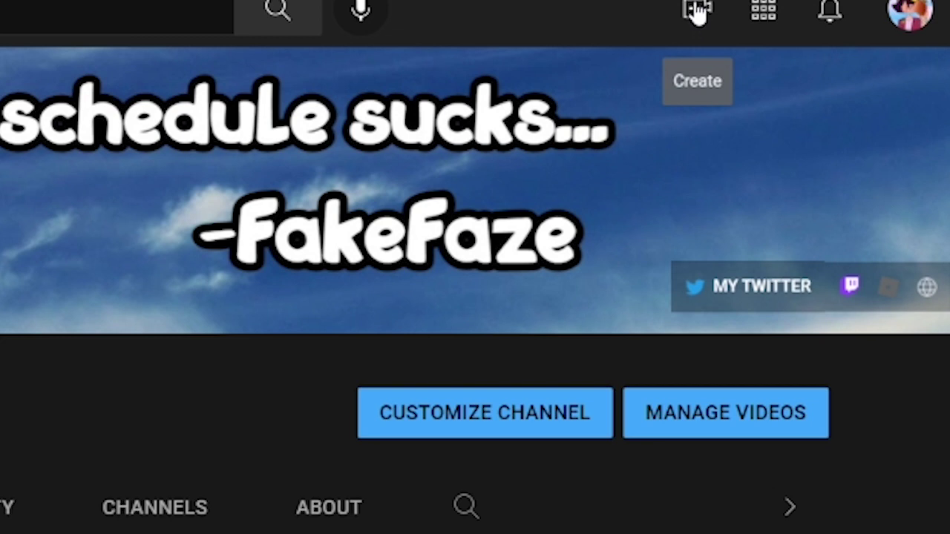
Step: Use YouTube's Create (camera+) header icon to go live in YouTube Studio
{"action": "right_click", "coordinate": [684, 15]}
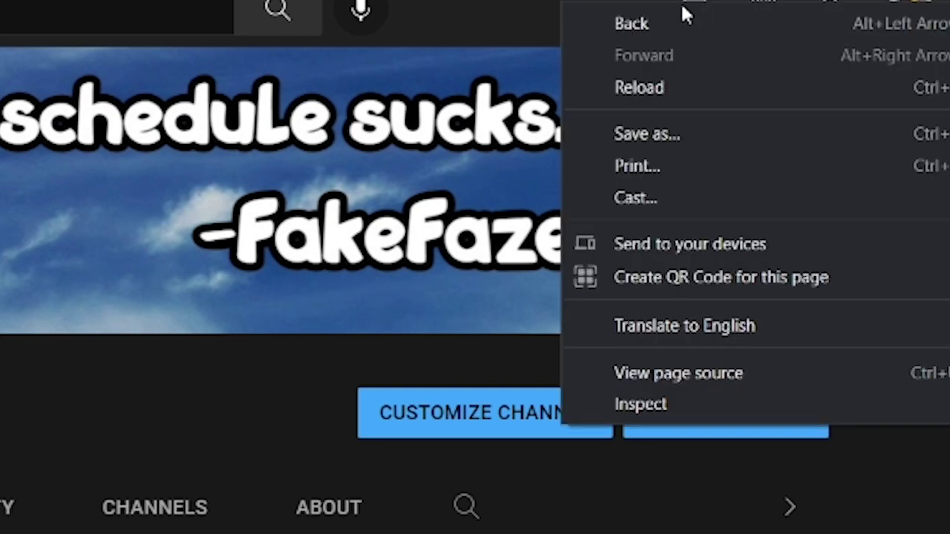
{"action": "left_click", "coordinate": [691, 12]}
{"action": "left_click", "coordinate": [698, 10]}
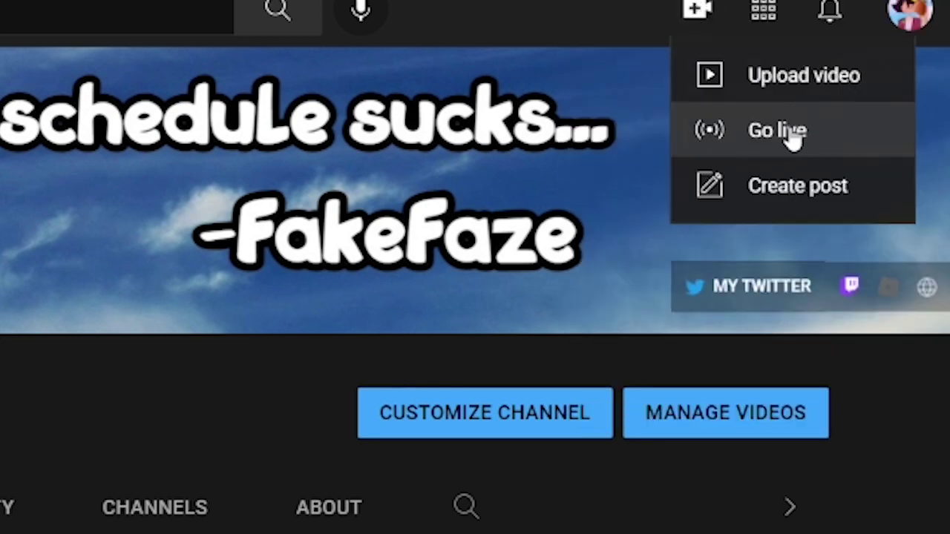
{"action": "key", "text": "Escape"}
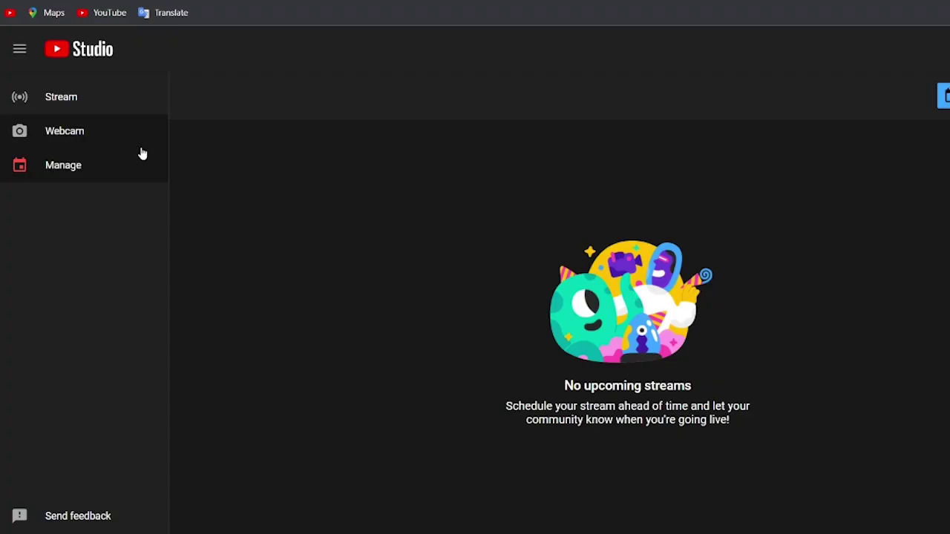
Step: Schedule a stream reusing the previous stream's settings and review the prefilled Gorilla Tag details
{"action": "left_click", "coordinate": [831, 106]}
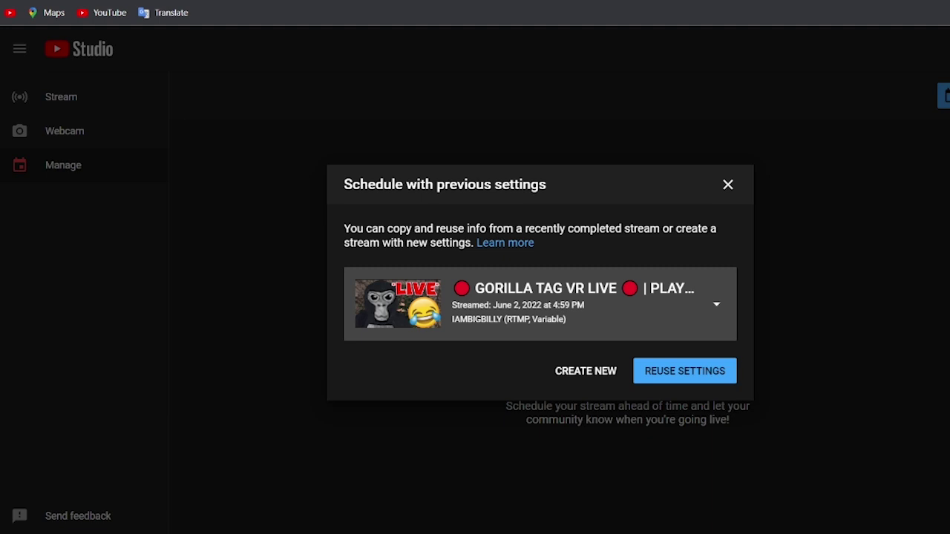
{"action": "left_click", "coordinate": [684, 372]}
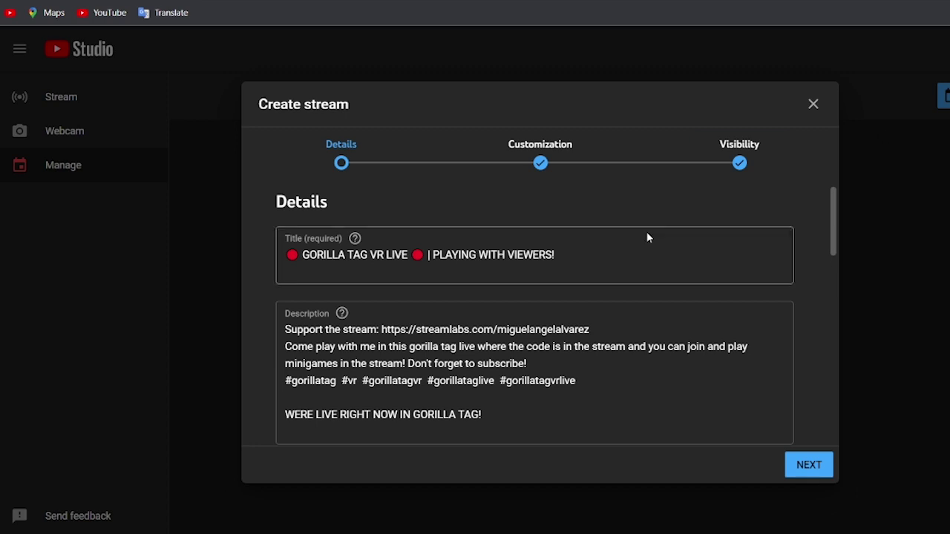
{"action": "scroll", "coordinate": [436, 315], "scroll_direction": "down", "scroll_amount": 2}
{"action": "scroll", "coordinate": [574, 290], "scroll_direction": "down", "scroll_amount": 2}
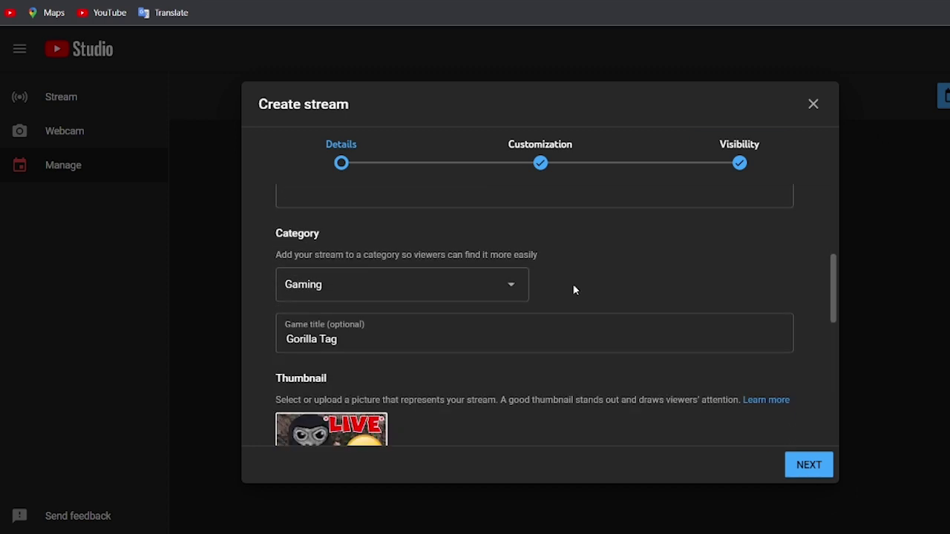
{"action": "scroll", "coordinate": [574, 290], "scroll_direction": "down", "scroll_amount": 2}
{"action": "scroll", "coordinate": [572, 287], "scroll_direction": "up", "scroll_amount": 2}
{"action": "scroll", "coordinate": [424, 291], "scroll_direction": "down", "scroll_amount": 3}
{"action": "scroll", "coordinate": [447, 342], "scroll_direction": "up", "scroll_amount": 2}
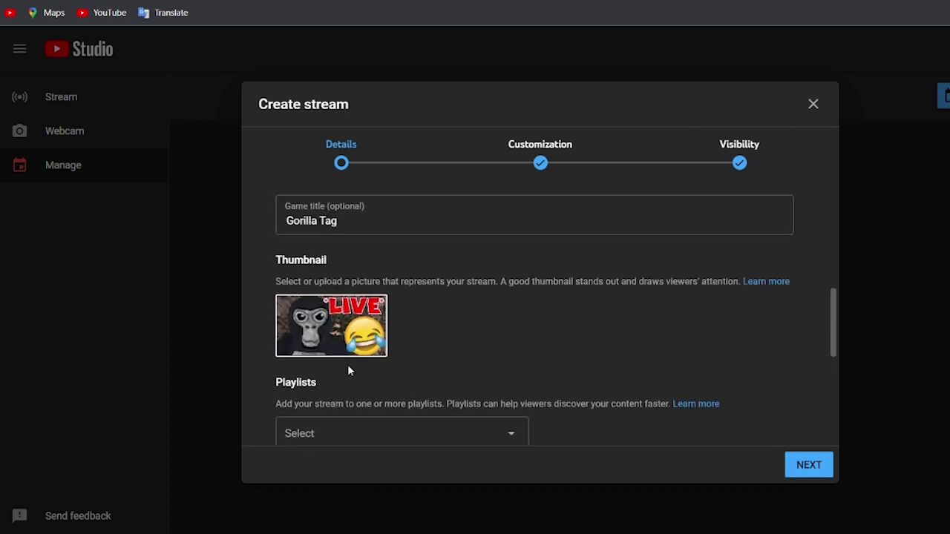
{"action": "scroll", "coordinate": [445, 342], "scroll_direction": "down", "scroll_amount": 2}
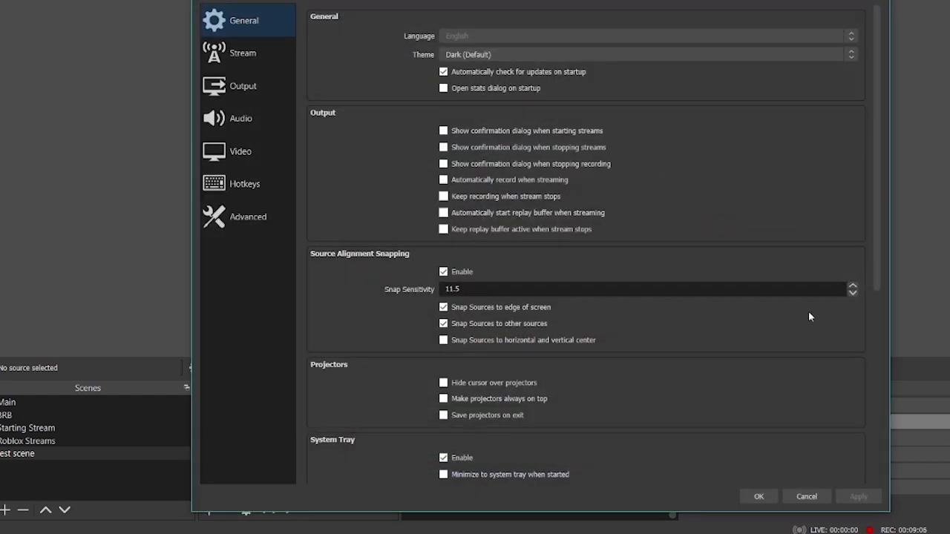
Step: On OBS's Stream settings page, clear the old stream key to enter the new one
{"action": "left_click", "coordinate": [250, 55]}
{"action": "double_click", "coordinate": [490, 63]}
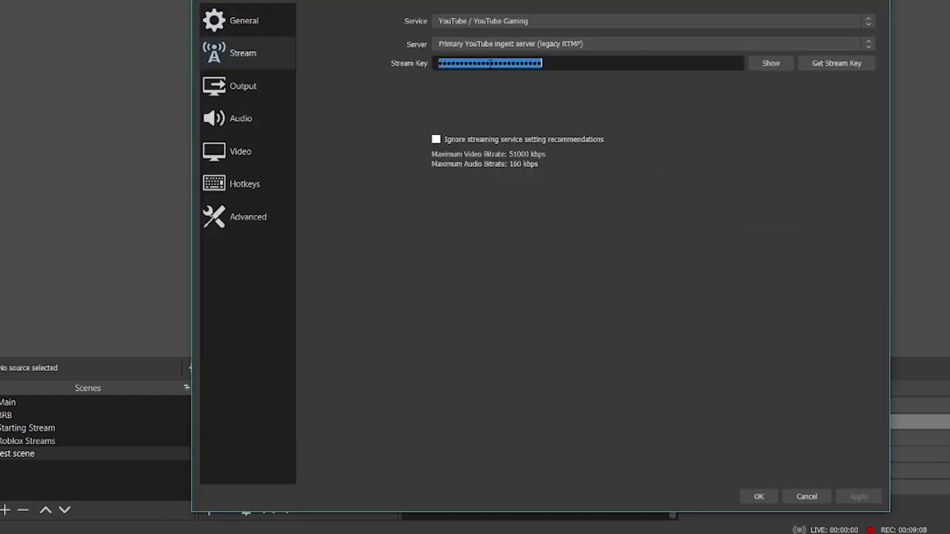
{"action": "key", "text": "BackSpace"}
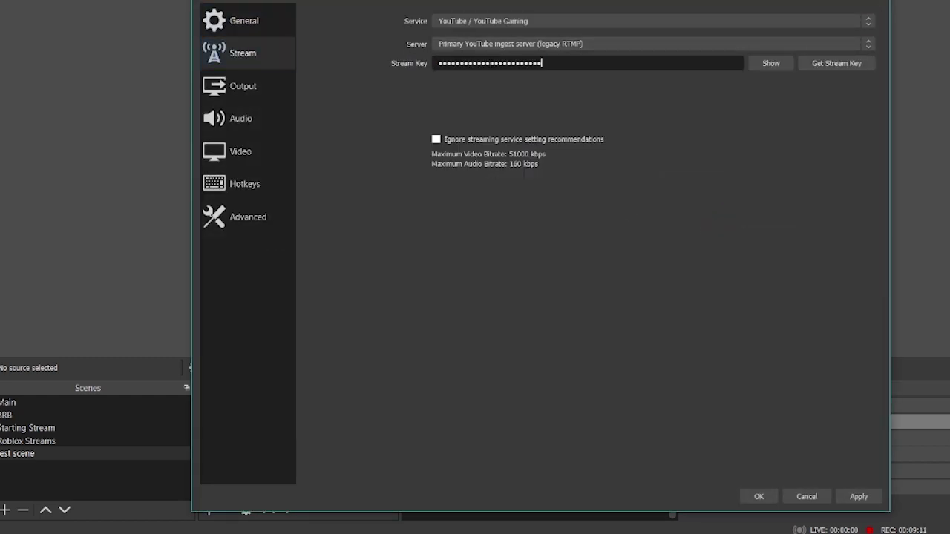